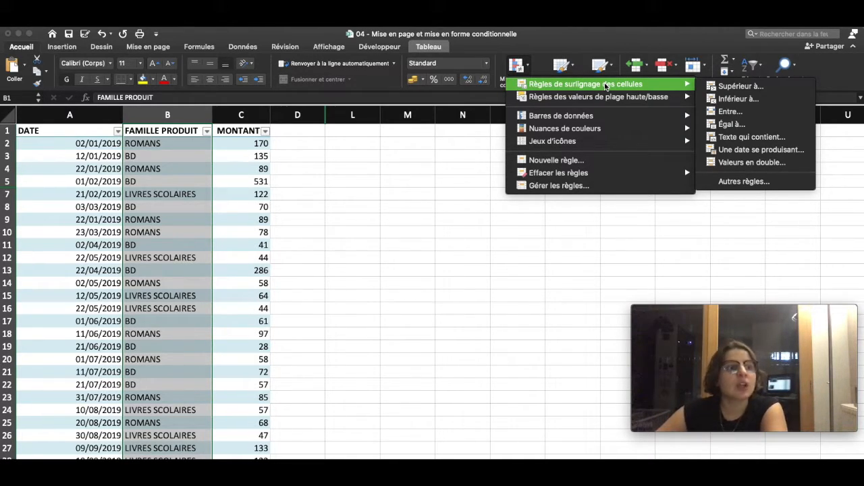
# Add a conditional format to the FAMILLE PRODUIT column giving cells equal to BD a green fill with dark green text.
pyautogui.click(754, 126)
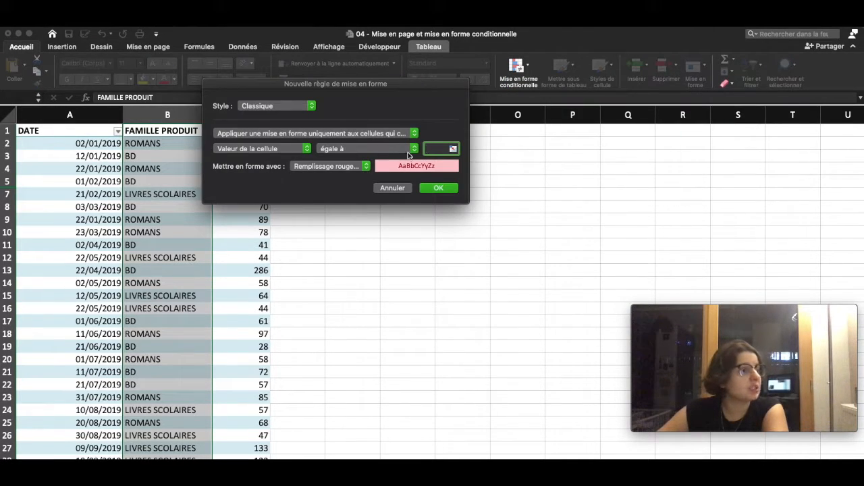
pyautogui.write('bd')
pyautogui.press('BackSpace')
pyautogui.press('BackSpace')
pyautogui.write('BD')
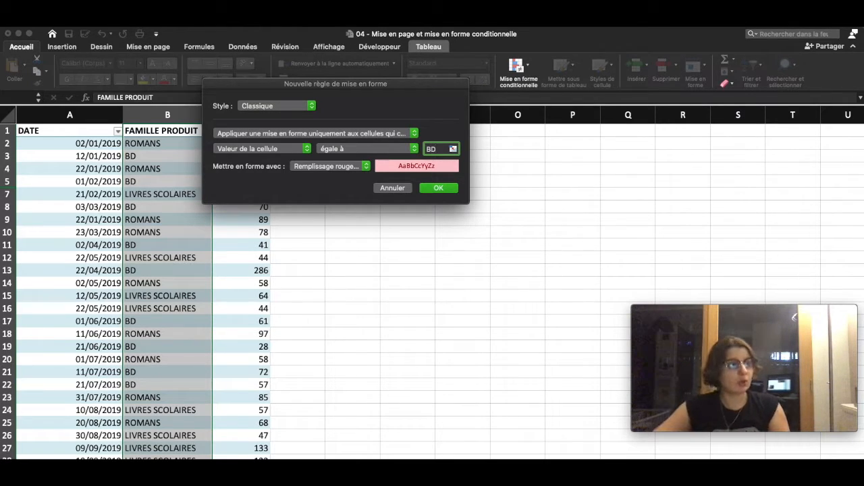
pyautogui.click(327, 167)
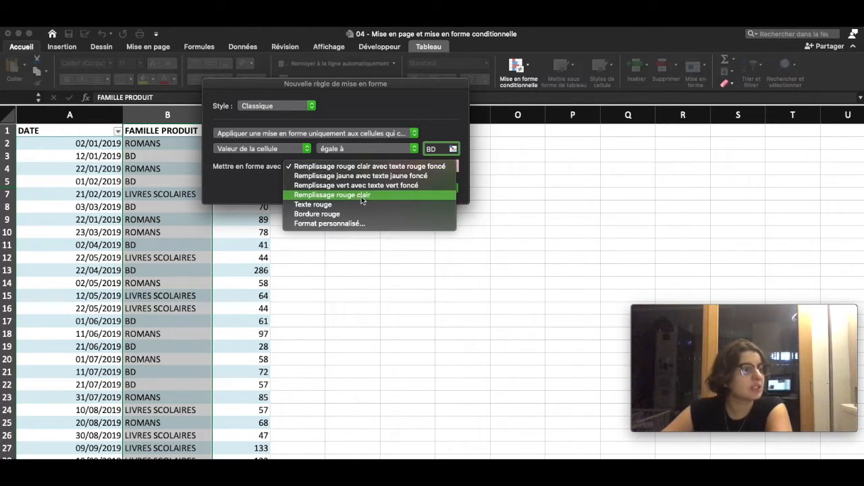
pyautogui.click(402, 189)
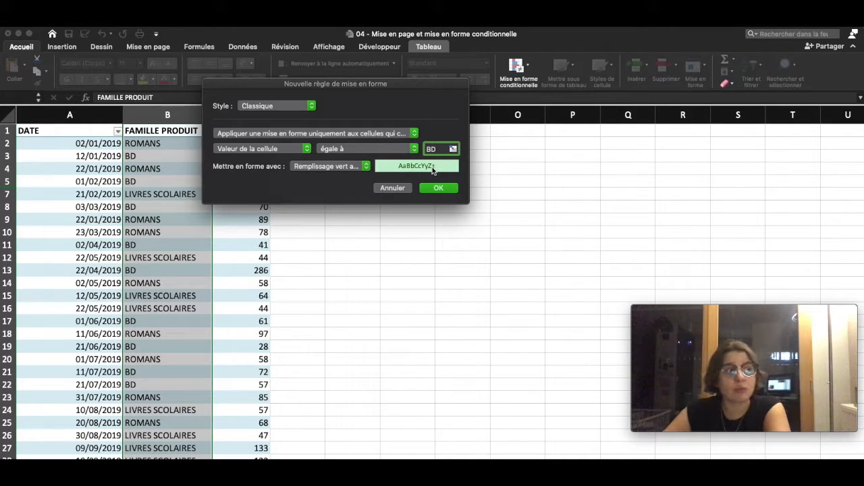
pyautogui.click(438, 187)
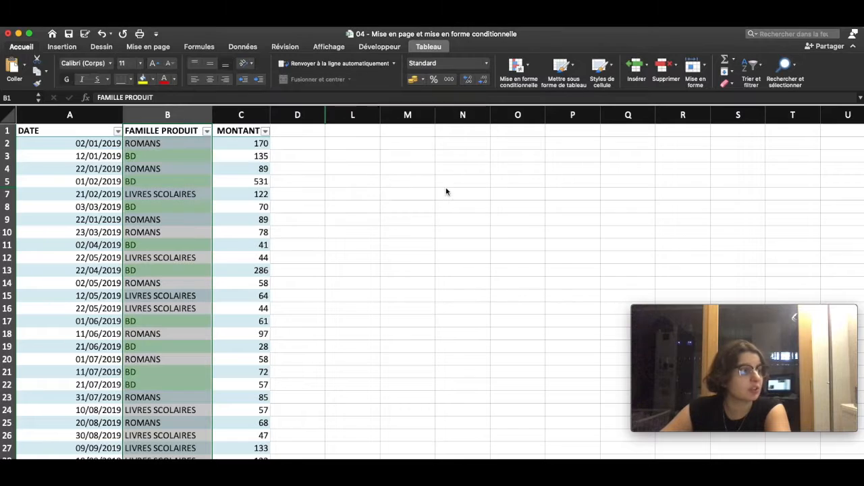
pyautogui.click(288, 242)
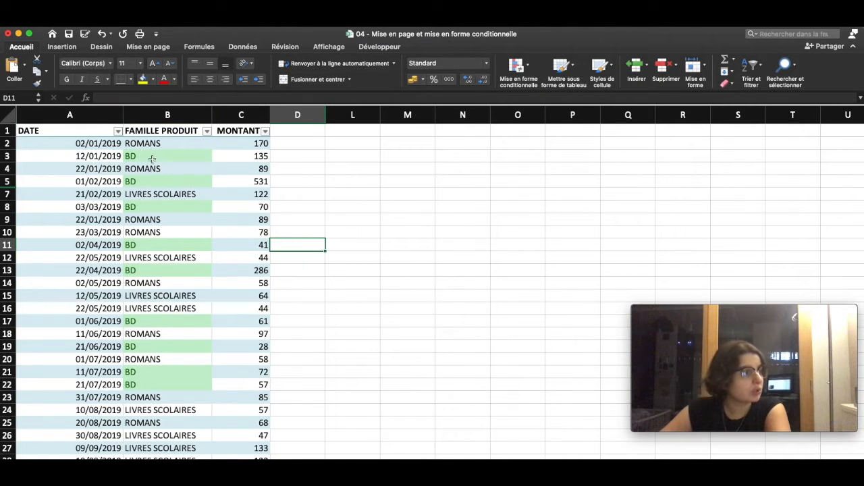
# Add a conditional format to the FAMILLE PRODUIT values giving cells equal to ROMANS a light red fill with dark red text.
pyautogui.scroll(-5, 164, 397)
pyautogui.scroll(5, 165, 397)
pyautogui.hscroll(2, 166, 396)
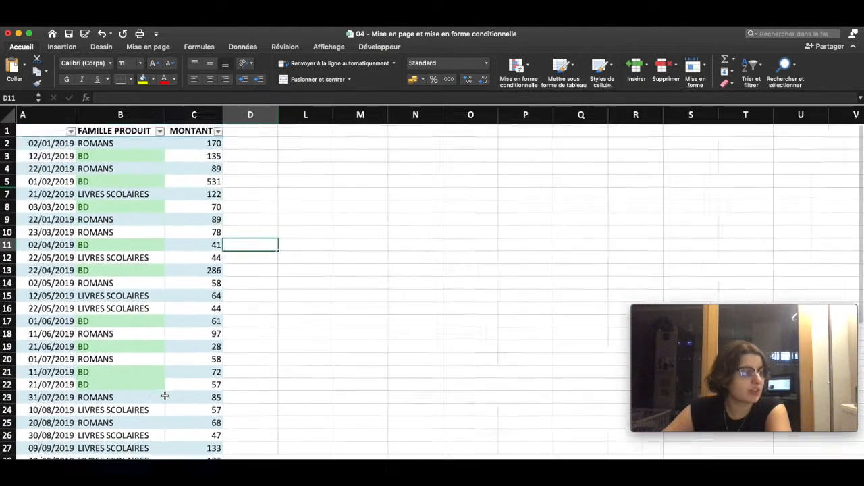
pyautogui.hscroll(-2, 166, 396)
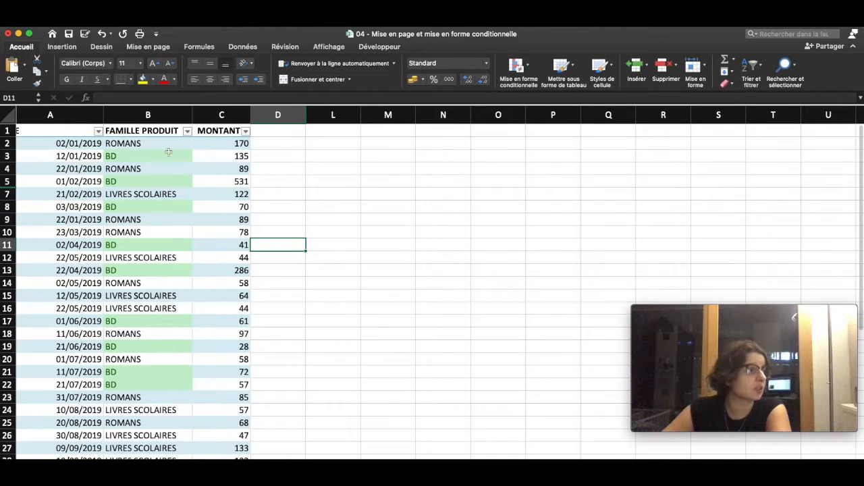
pyautogui.click(145, 125)
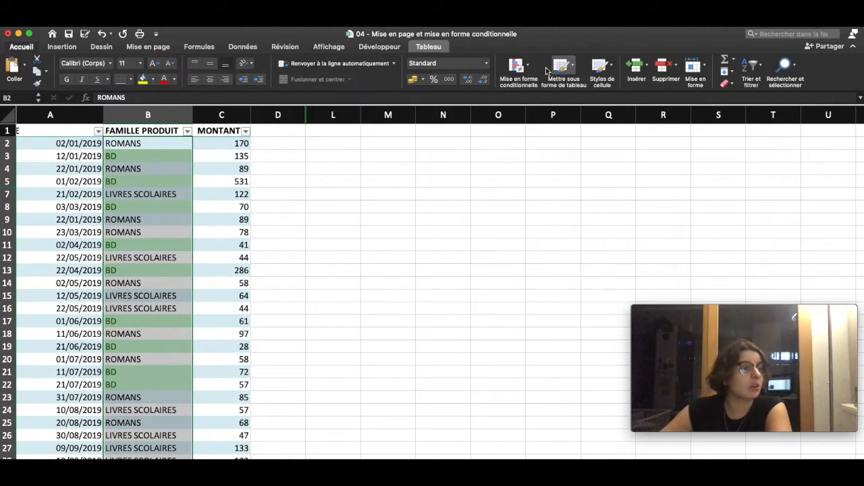
pyautogui.click(521, 70)
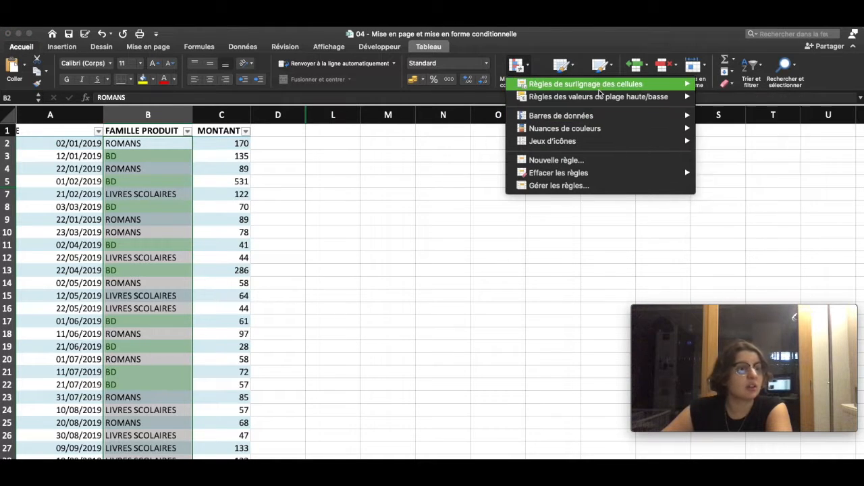
pyautogui.moveTo(648, 84)
pyautogui.click(740, 127)
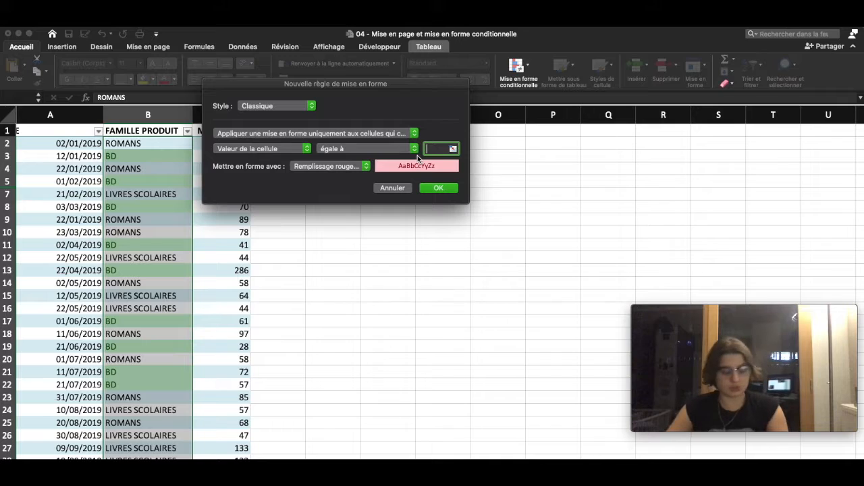
pyautogui.write('ROMANS')
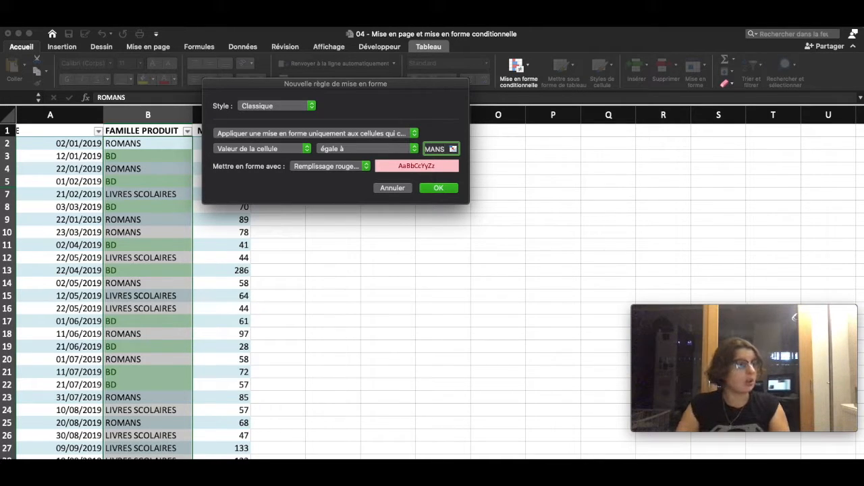
pyautogui.click(442, 189)
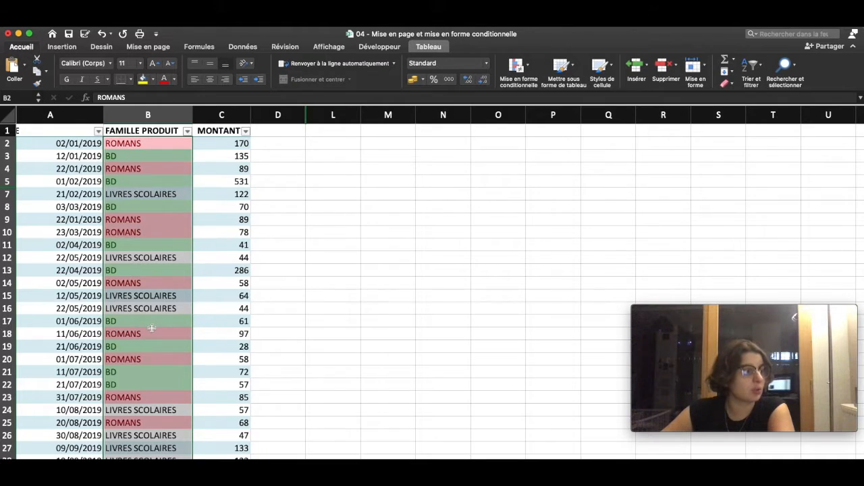
# Enter ROMANS in cell B32, directly below the last table row, to test the conditional format.
pyautogui.scroll(-5, 152, 317)
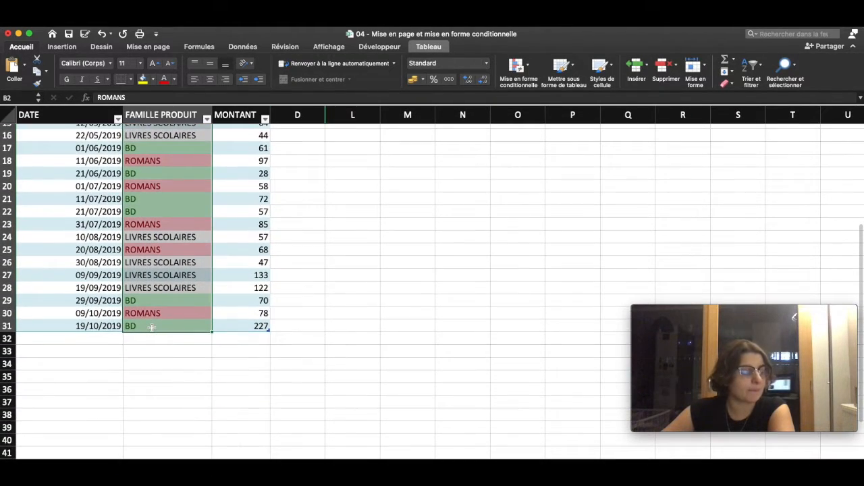
pyautogui.scroll(5, 152, 328)
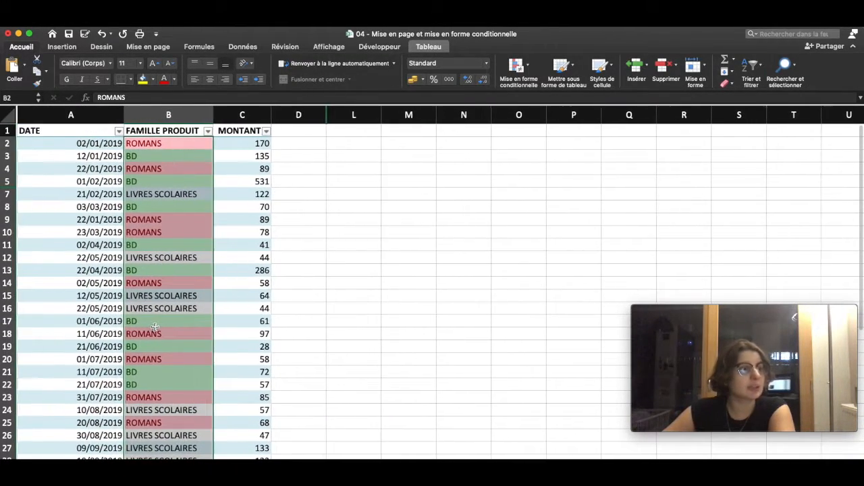
pyautogui.scroll(-4, 157, 324)
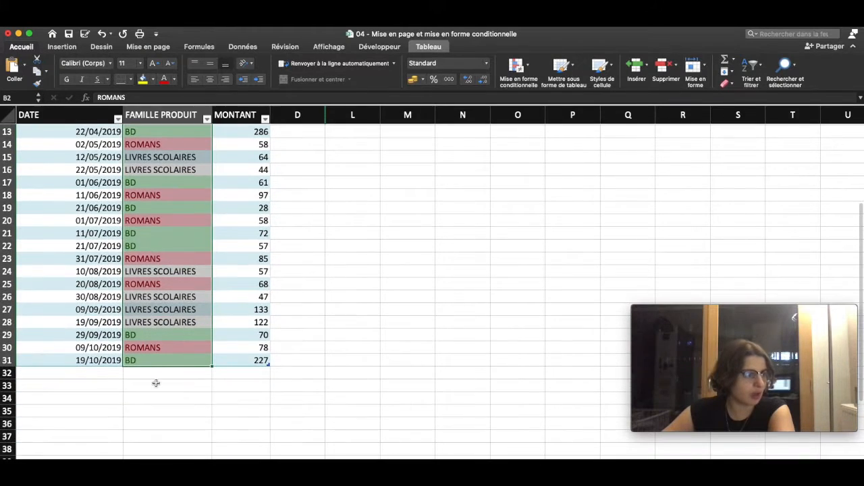
pyautogui.click(160, 372)
pyautogui.write('ROMANS')
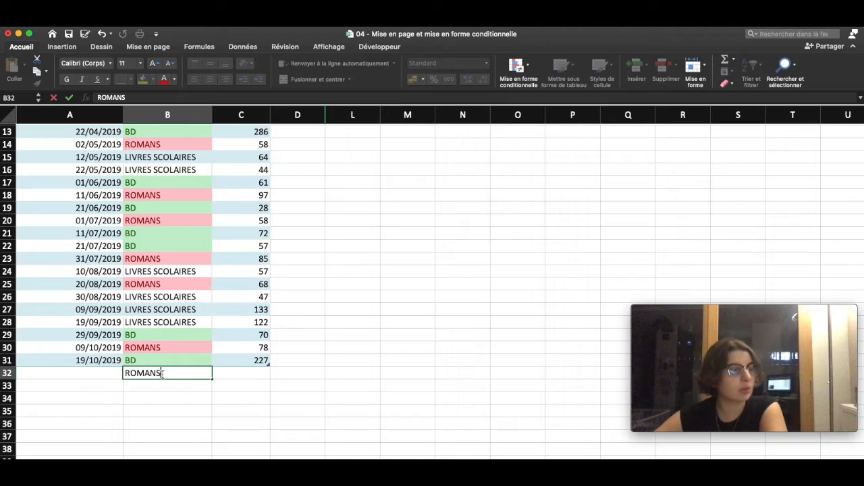
pyautogui.press('Return')
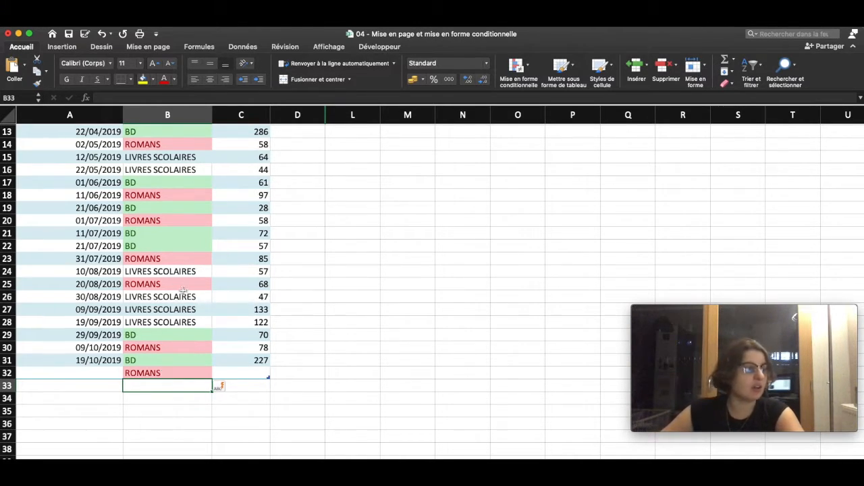
# Highlight the top 10% of values in the MONTANT column with a light red fill and dark red text.
pyautogui.scroll(5, 182, 289)
pyautogui.click(241, 158)
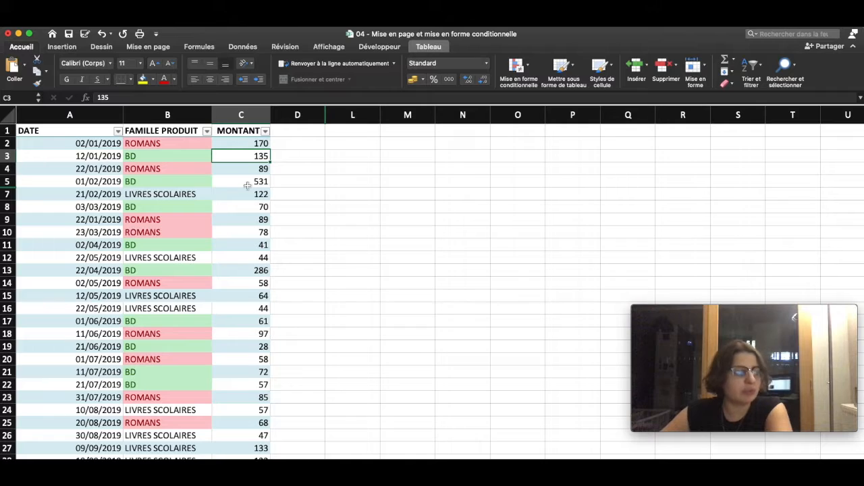
pyautogui.click(250, 142)
pyautogui.click(241, 116)
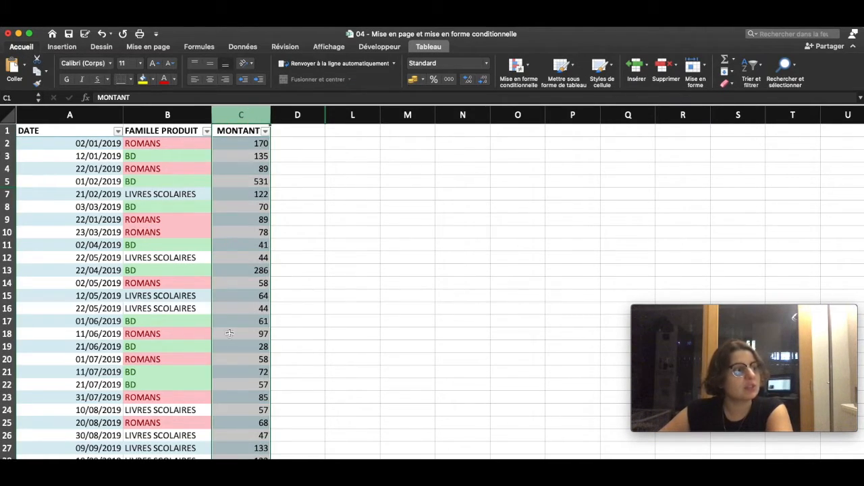
pyautogui.click(514, 76)
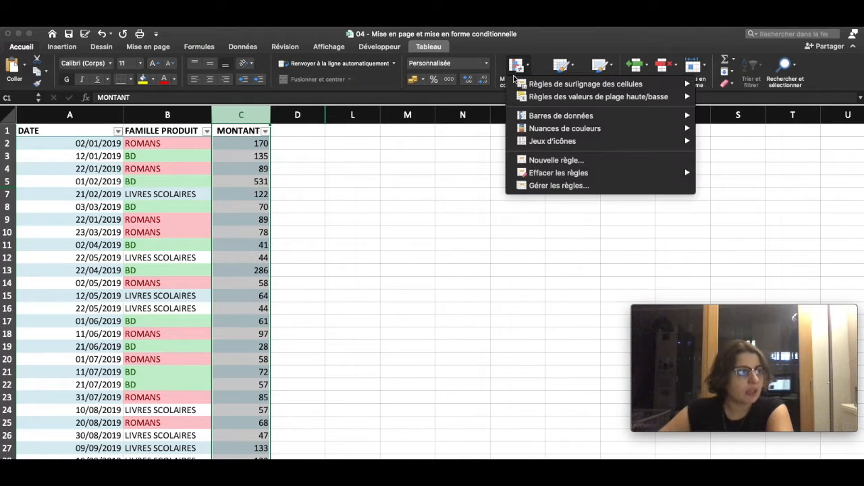
pyautogui.moveTo(547, 90)
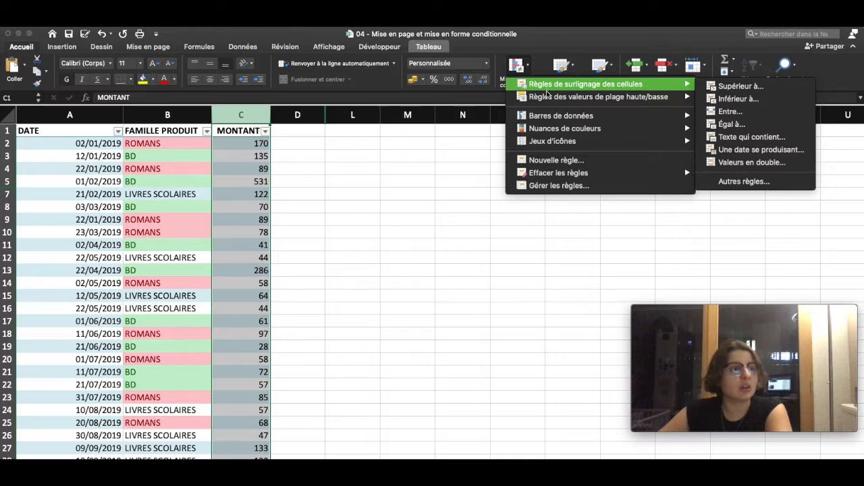
pyautogui.moveTo(588, 100)
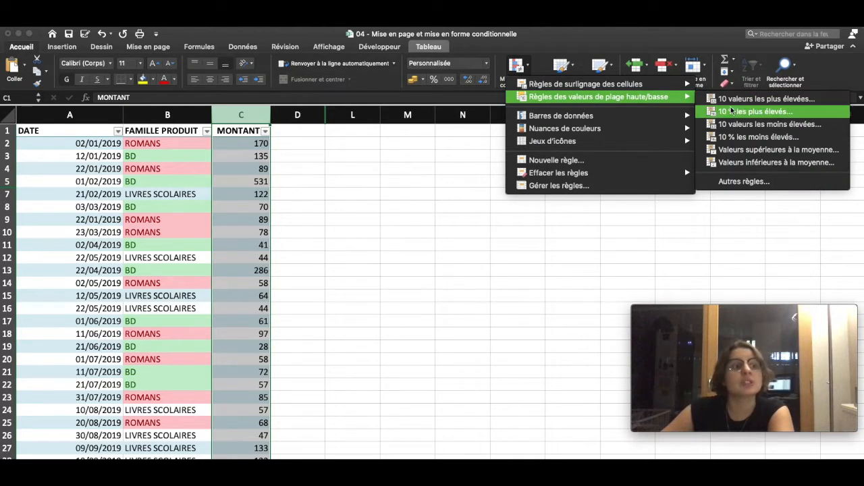
pyautogui.click(763, 114)
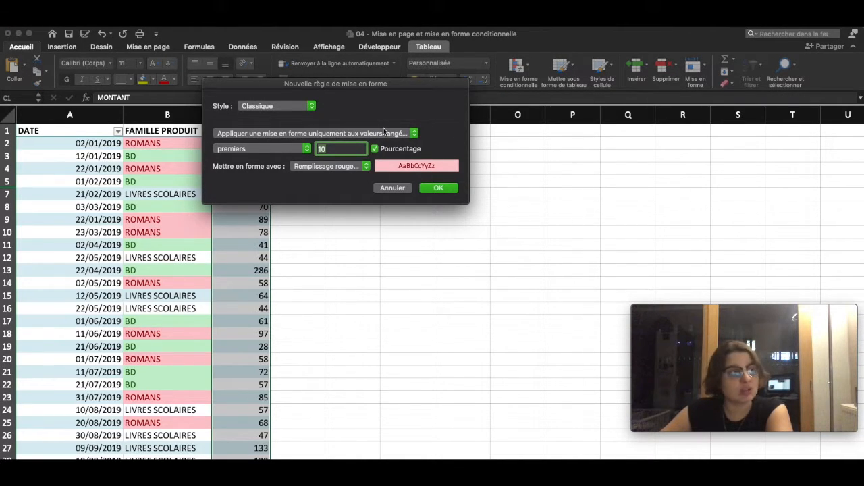
pyautogui.click(331, 150)
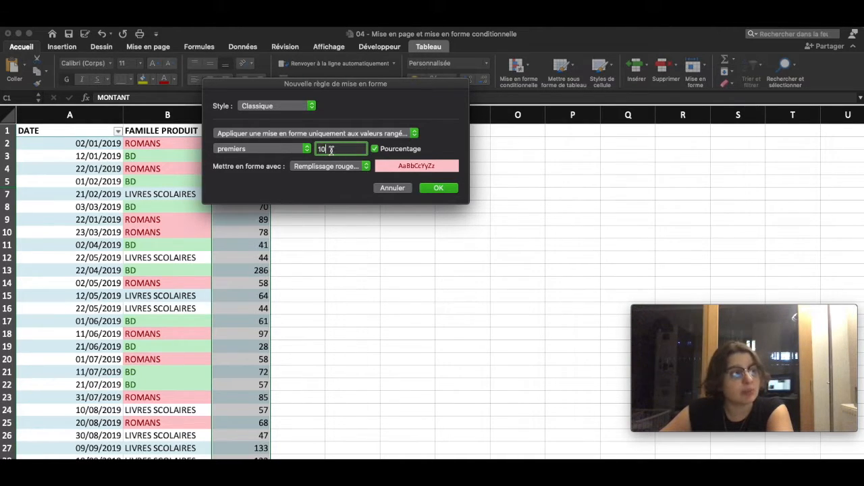
pyautogui.click(437, 189)
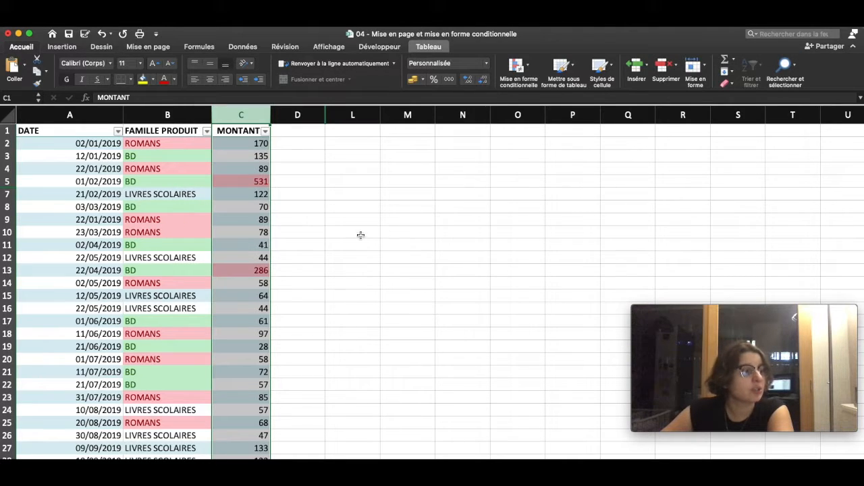
# Change the amount in cell C9 to 890 to test the top 10% rule.
pyautogui.scroll(-5, 243, 375)
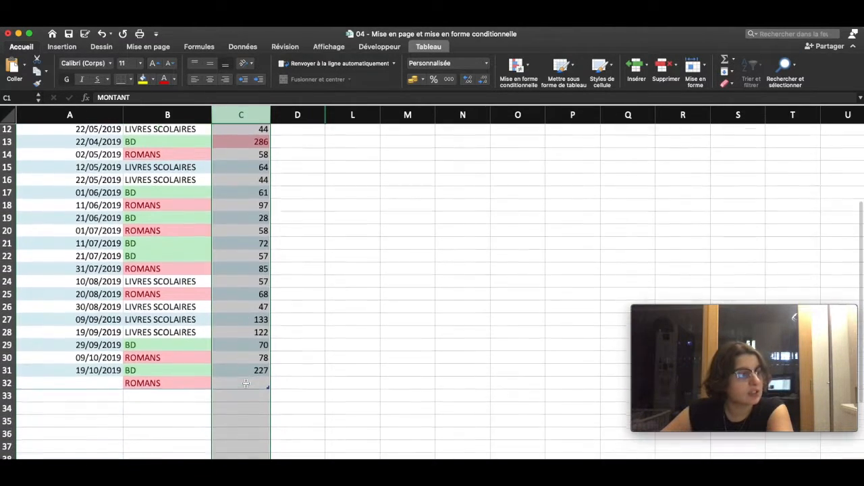
pyautogui.scroll(5, 245, 378)
pyautogui.hscroll(2, 247, 382)
pyautogui.hscroll(-2, 247, 383)
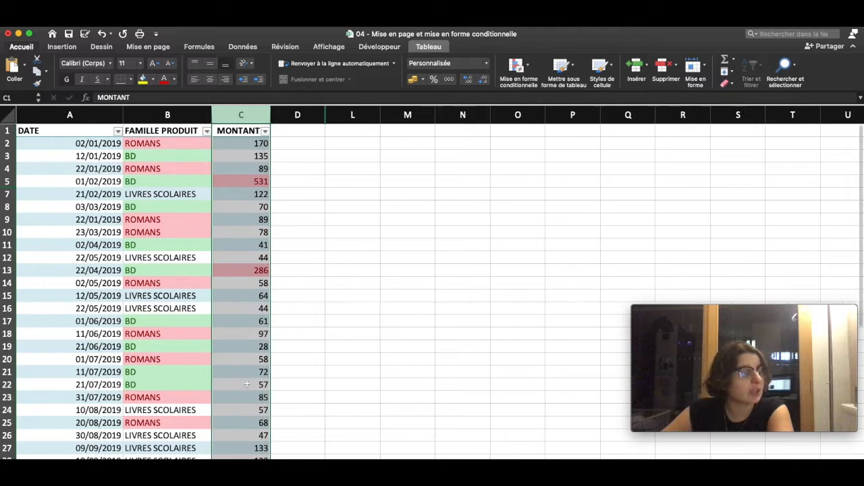
pyautogui.doubleClick(258, 219)
pyautogui.press('BackSpace')
pyautogui.write('90')
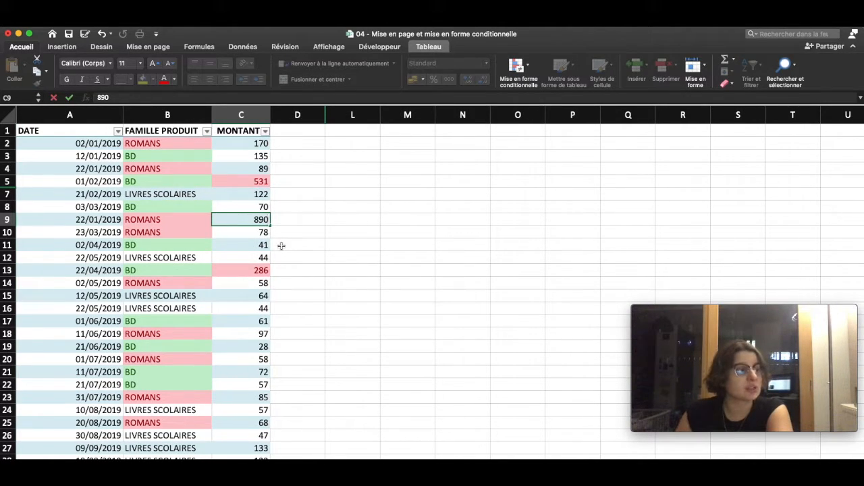
pyautogui.press('Return')
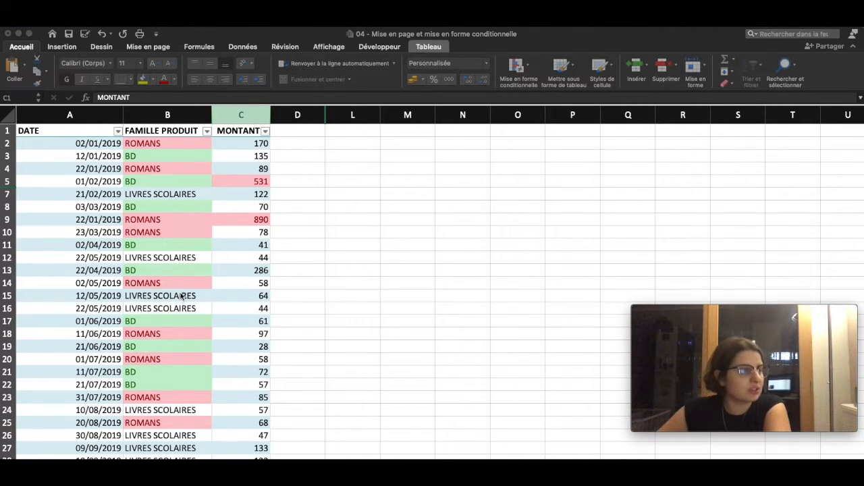
# Apply blue gradient data bars to the whole MONTANT column.
pyautogui.click(537, 80)
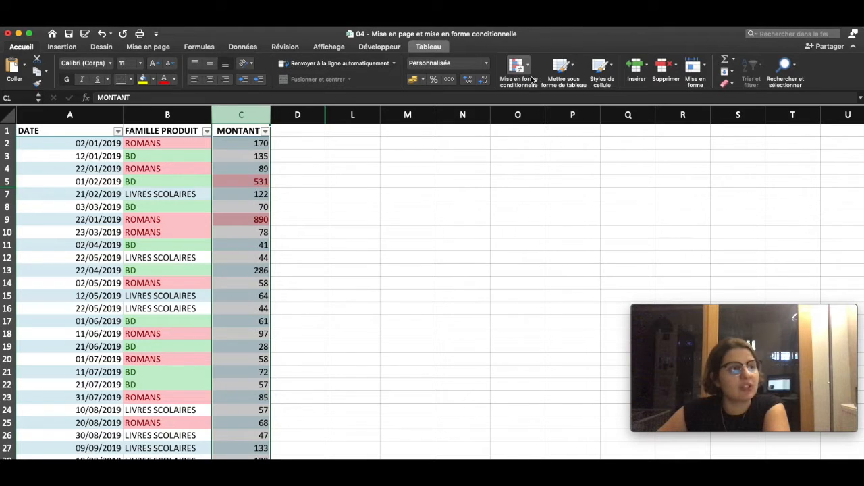
pyautogui.click(520, 79)
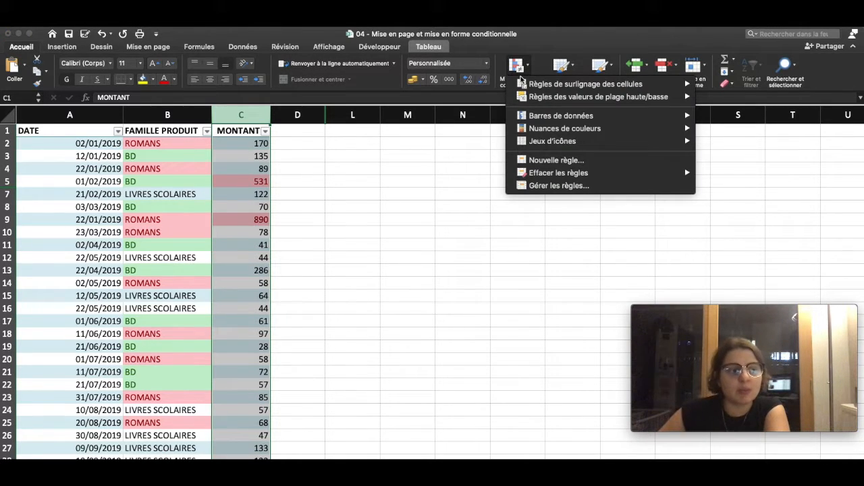
pyautogui.moveTo(595, 121)
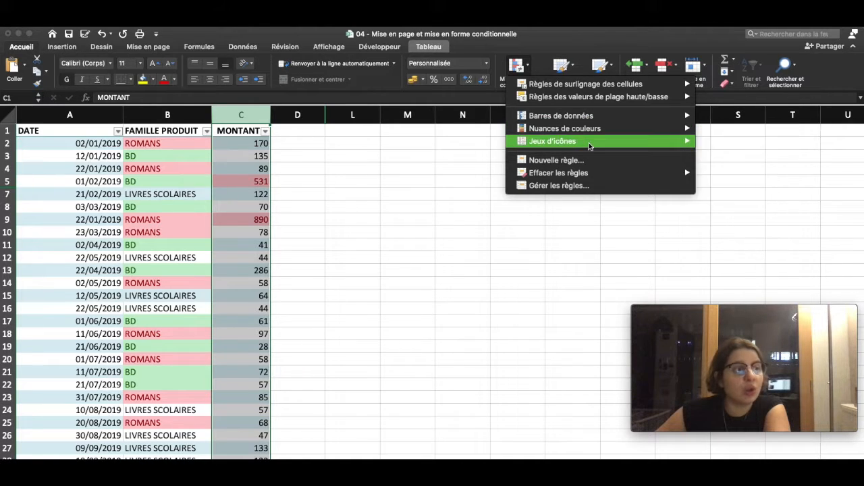
pyautogui.moveTo(589, 144)
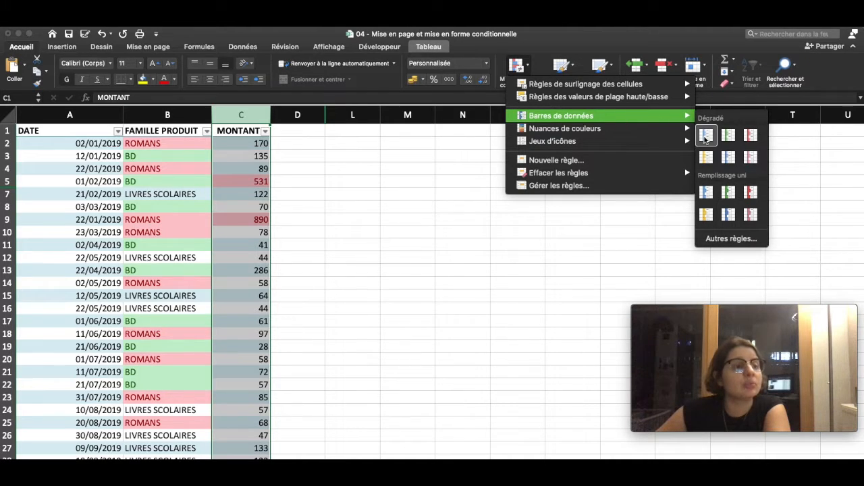
pyautogui.click(705, 136)
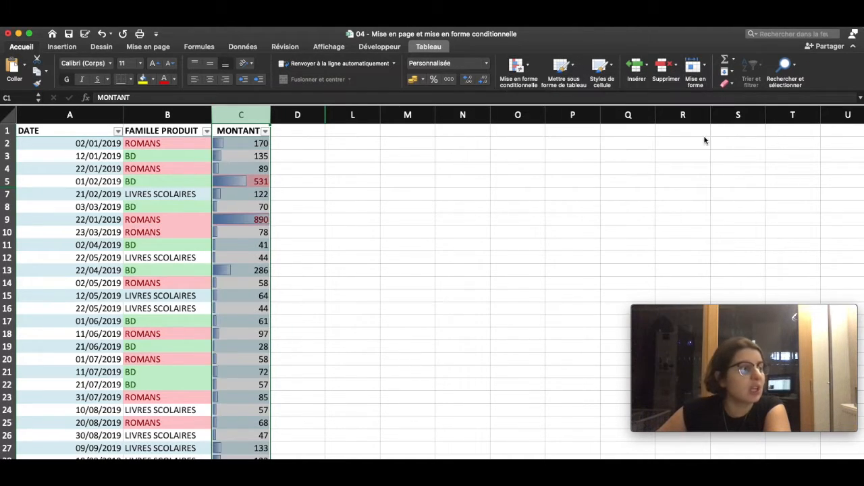
# Change the amount in cell C9 to 89 to test how the data bars and the top 10% rule adapt.
pyautogui.scroll(-3, 234, 270)
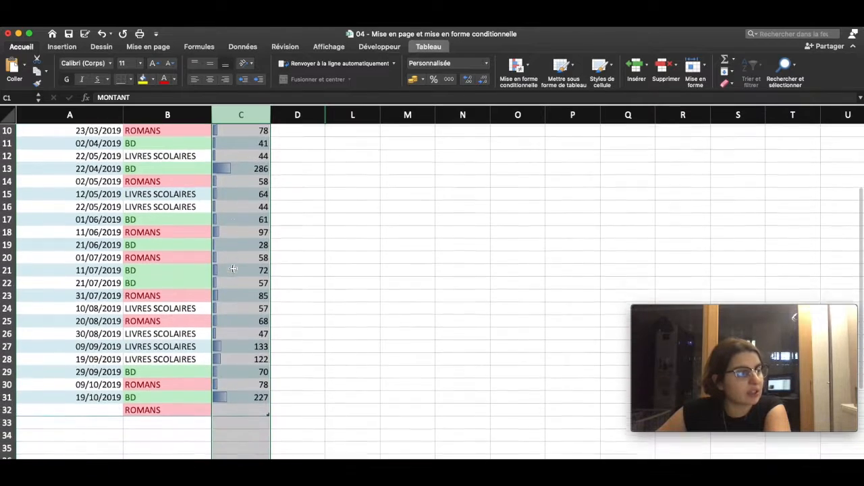
pyautogui.click(234, 269)
pyautogui.scroll(3, 234, 267)
pyautogui.scroll(1, 234, 267)
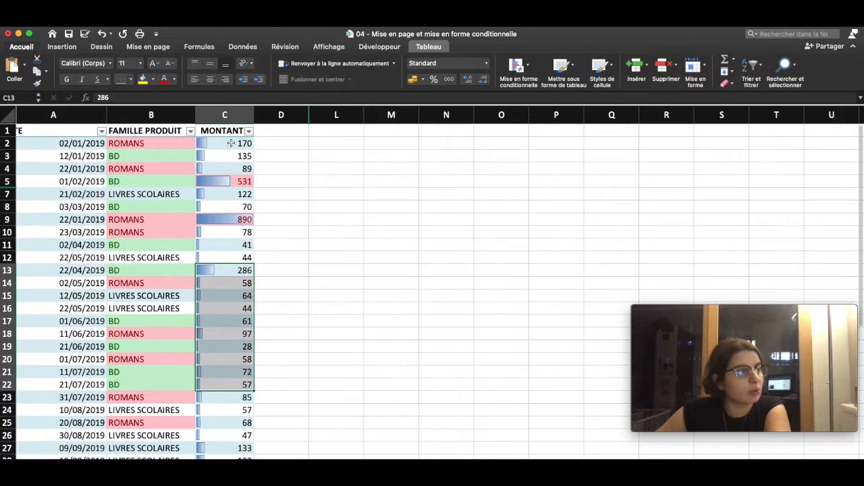
pyautogui.doubleClick(241, 220)
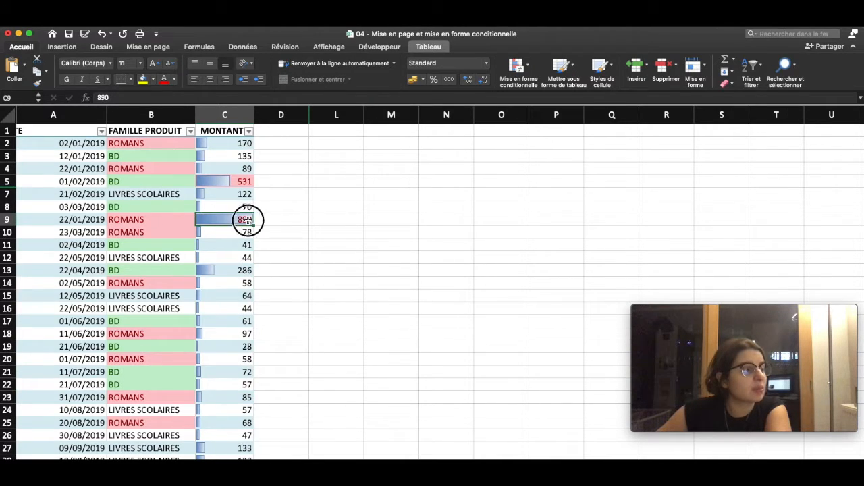
pyautogui.press('BackSpace')
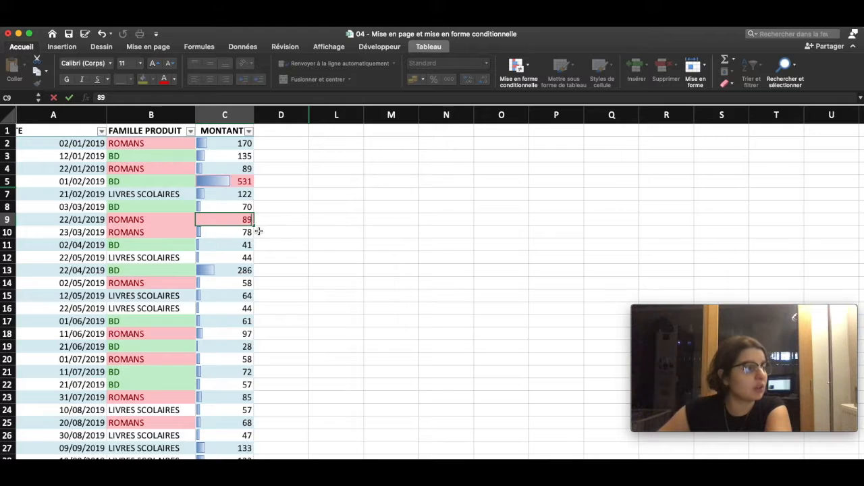
pyautogui.press('Return')
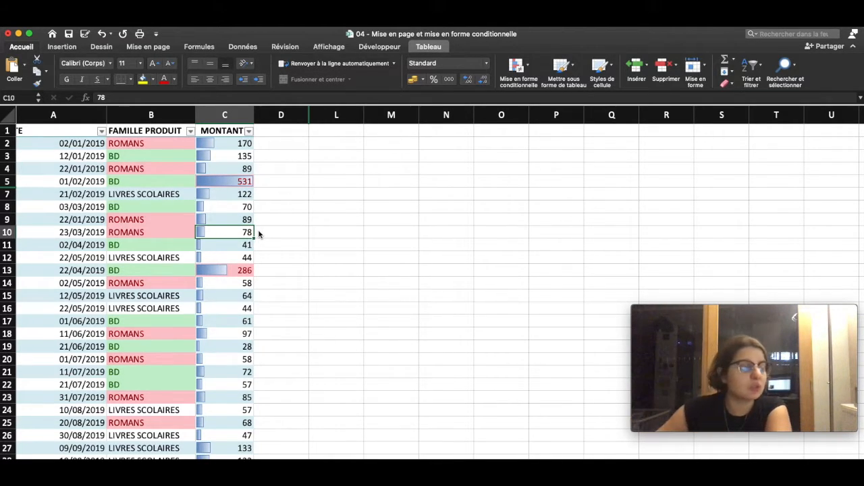
# Apply the uncircled check mark, exclamation mark and cross icon set to the whole MONTANT column.
pyautogui.scroll(1, 259, 235)
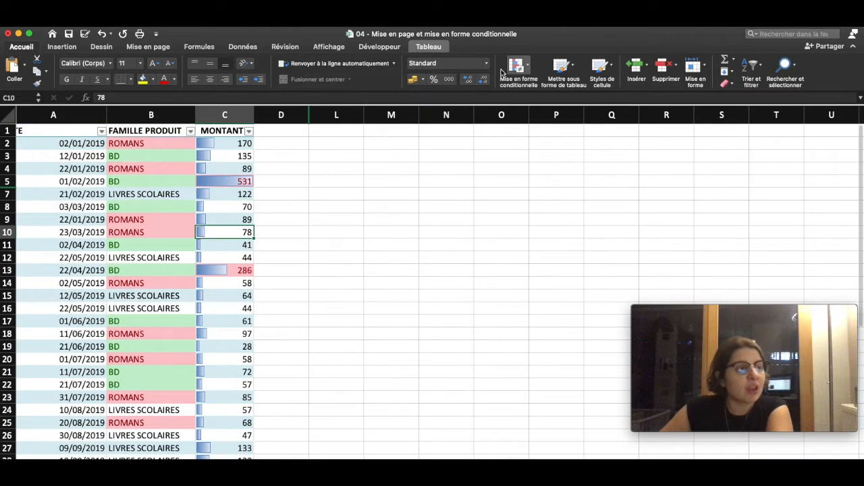
pyautogui.click(510, 76)
pyautogui.click(274, 160)
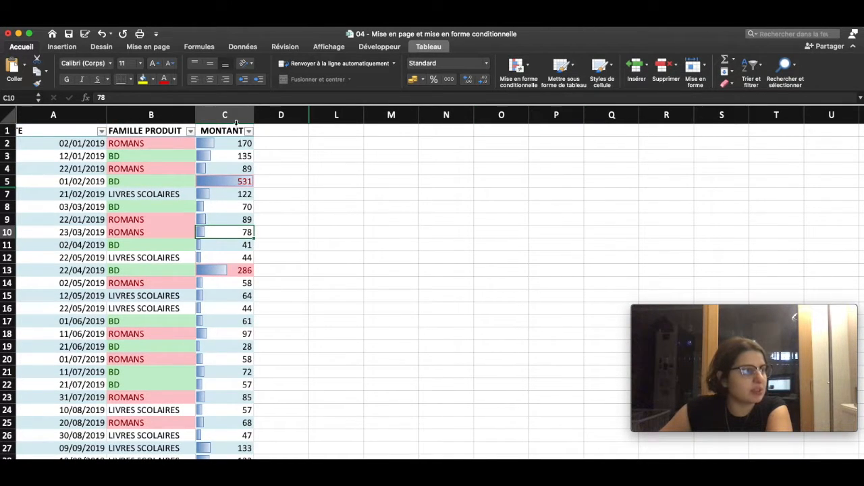
pyautogui.click(235, 119)
pyautogui.click(517, 67)
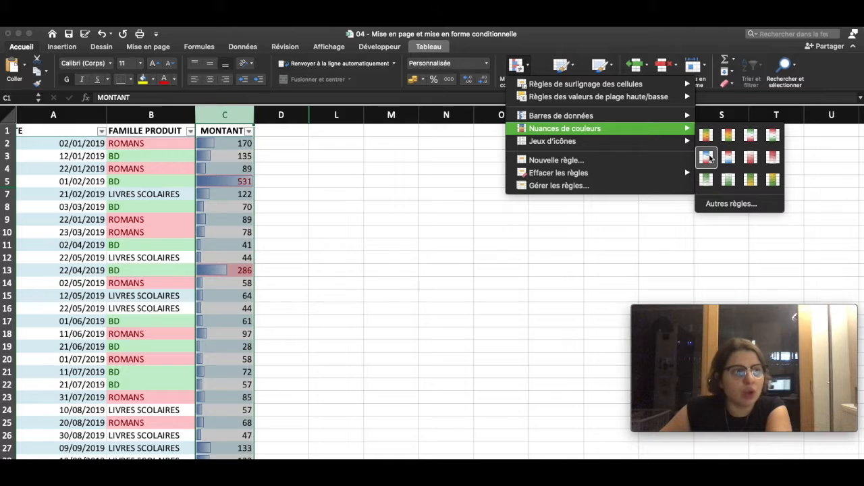
pyautogui.moveTo(626, 146)
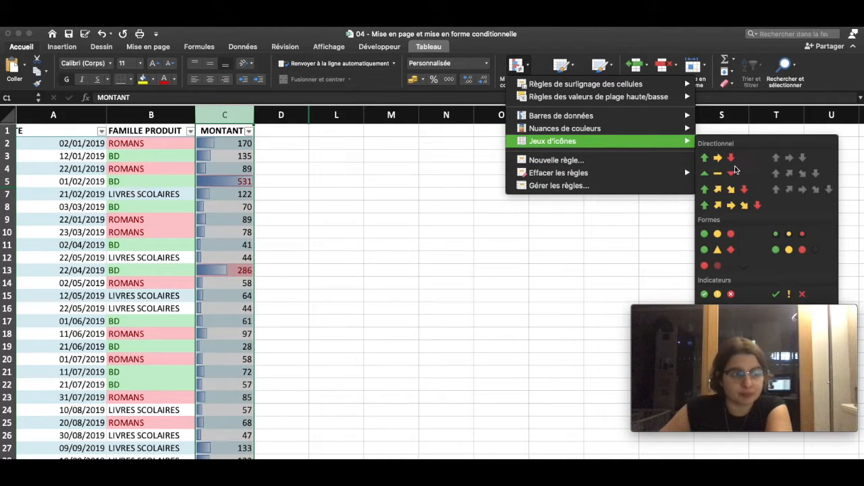
pyautogui.click(781, 297)
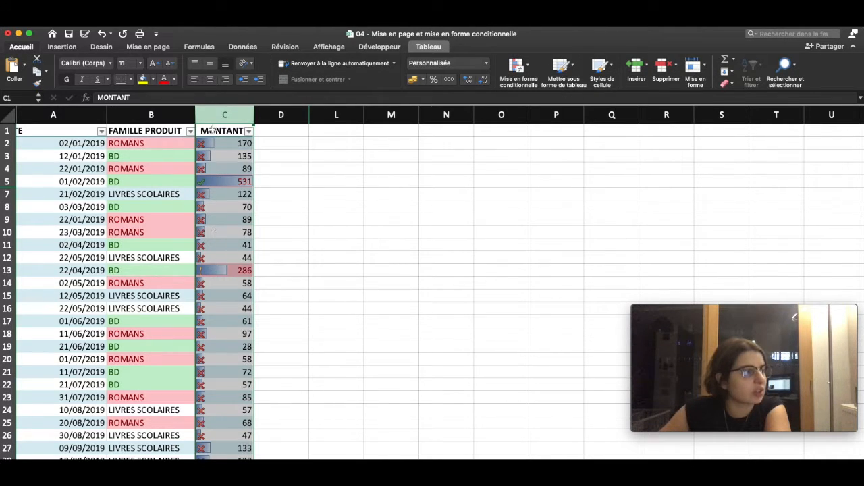
pyautogui.click(229, 298)
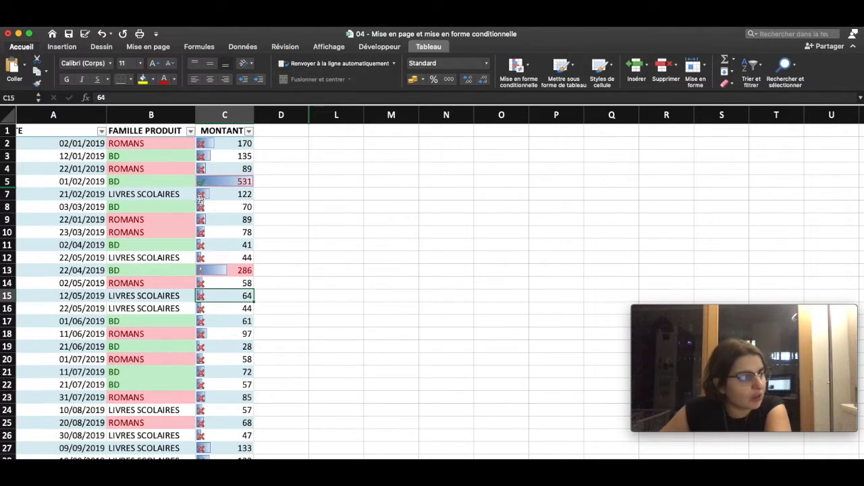
# Delete the top 10% rule and the data bar rule from the MONTANT column, keeping only the icon set.
pyautogui.scroll(-5, 223, 322)
pyautogui.scroll(5, 222, 322)
pyautogui.hscroll(1, 222, 323)
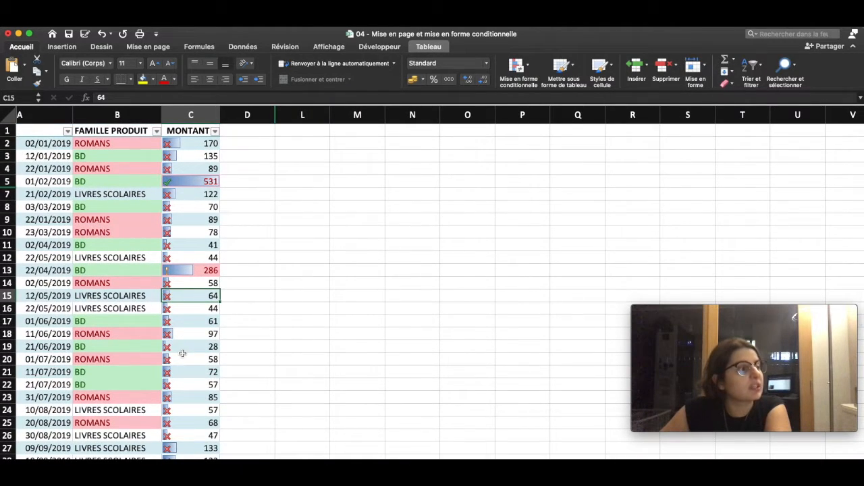
pyautogui.hscroll(-2, 182, 353)
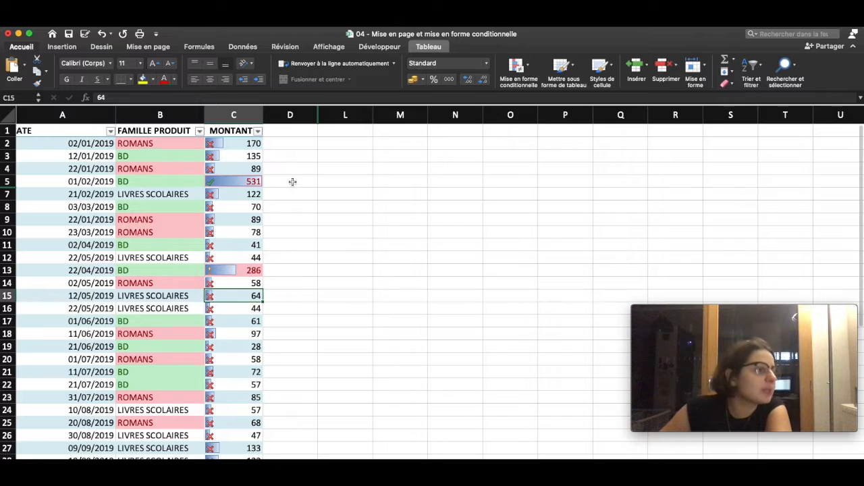
pyautogui.click(517, 66)
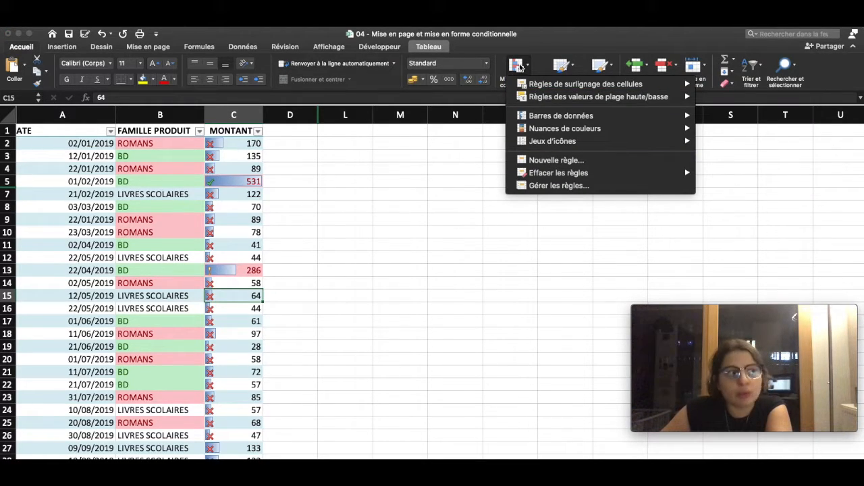
pyautogui.click(579, 186)
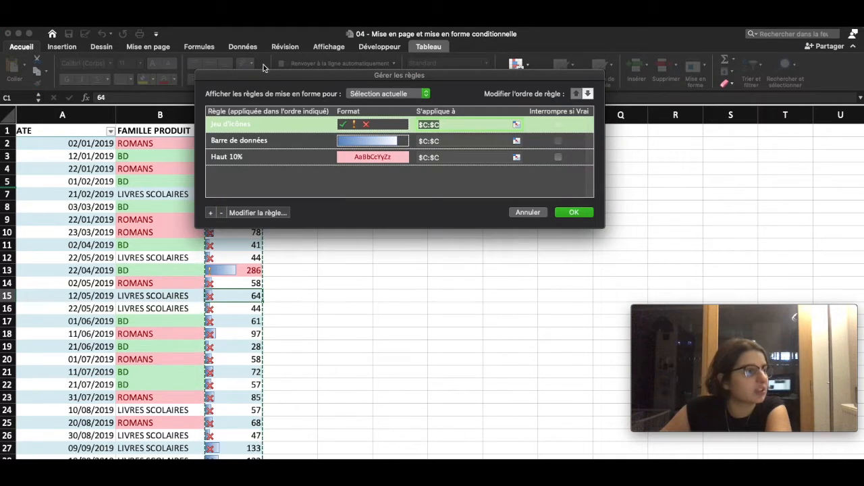
pyautogui.moveTo(322, 84); pyautogui.dragTo(444, 160)
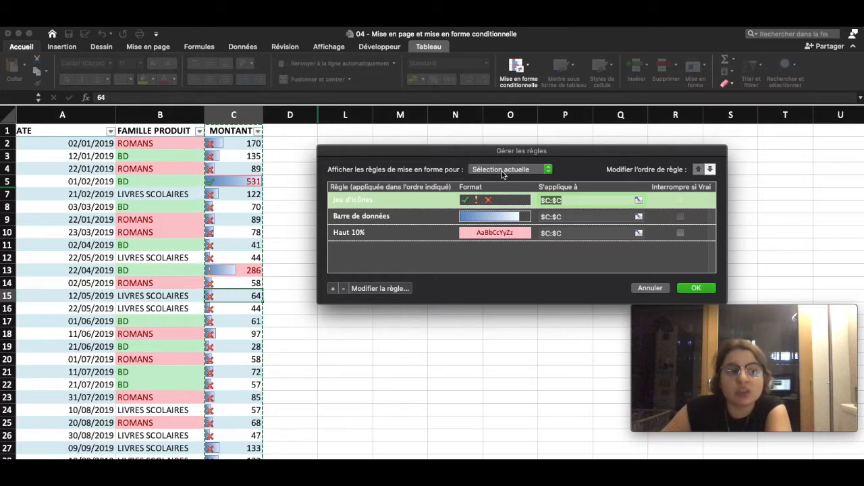
pyautogui.click(423, 235)
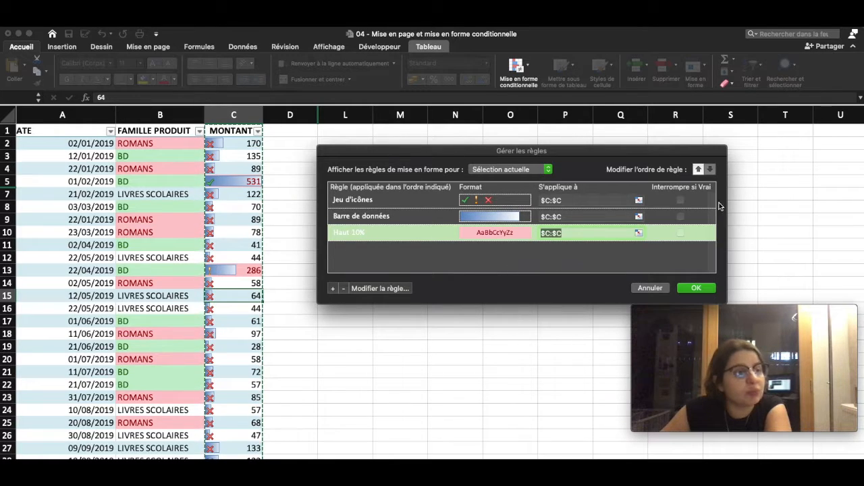
pyautogui.click(343, 288)
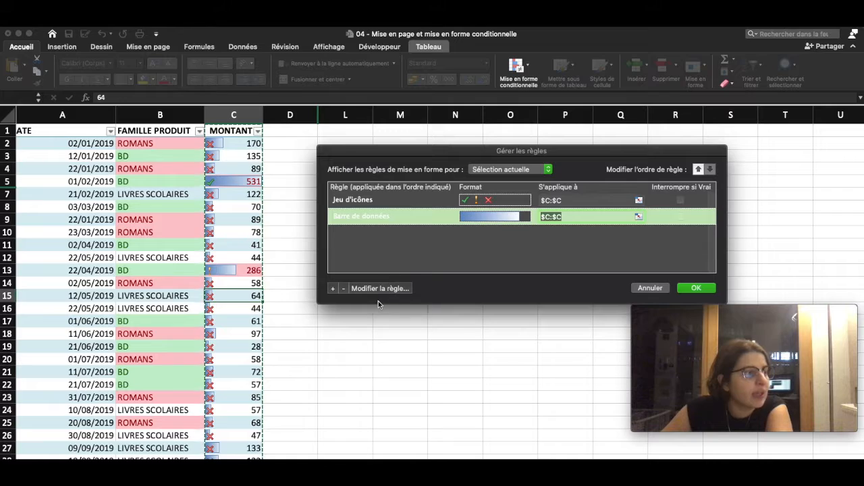
pyautogui.click(343, 288)
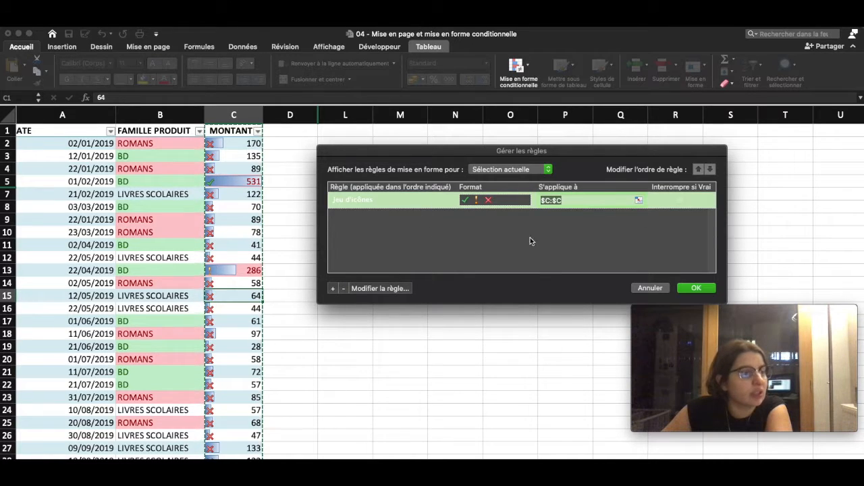
# Edit the icon set rule so the exclamation mark applies from a number value of at least 40.
pyautogui.doubleClick(414, 206)
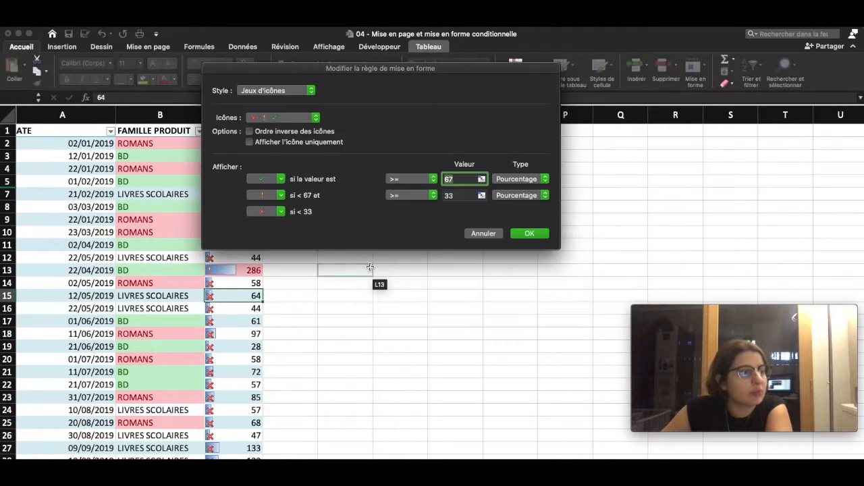
pyautogui.moveTo(363, 73); pyautogui.dragTo(496, 98)
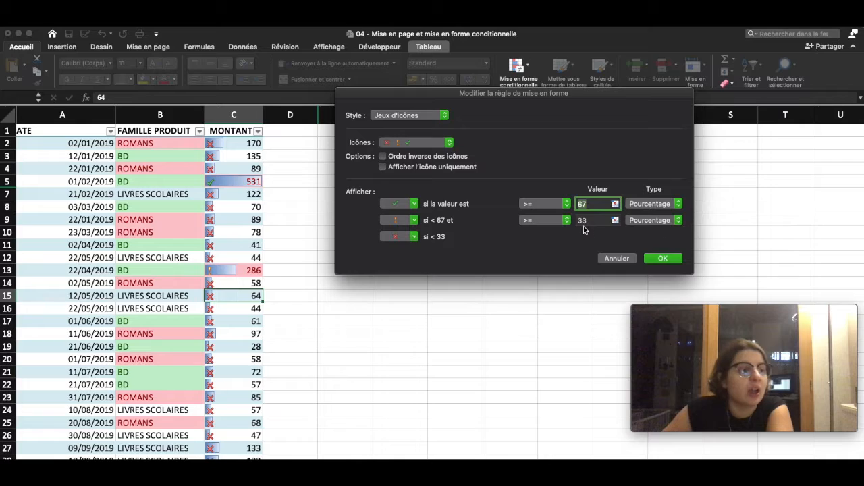
pyautogui.click(649, 220)
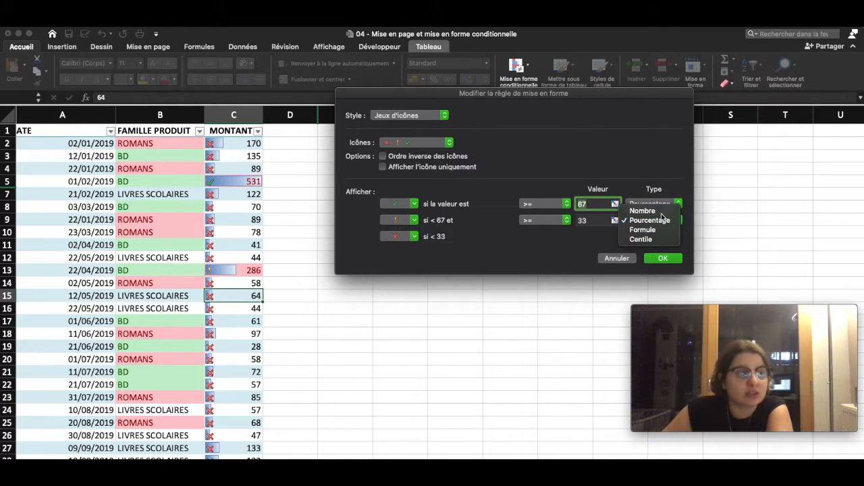
pyautogui.click(642, 211)
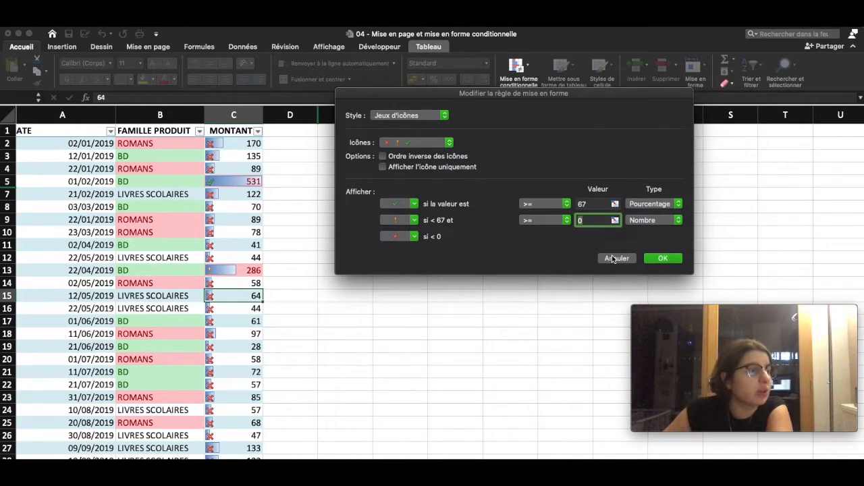
pyautogui.write('40')
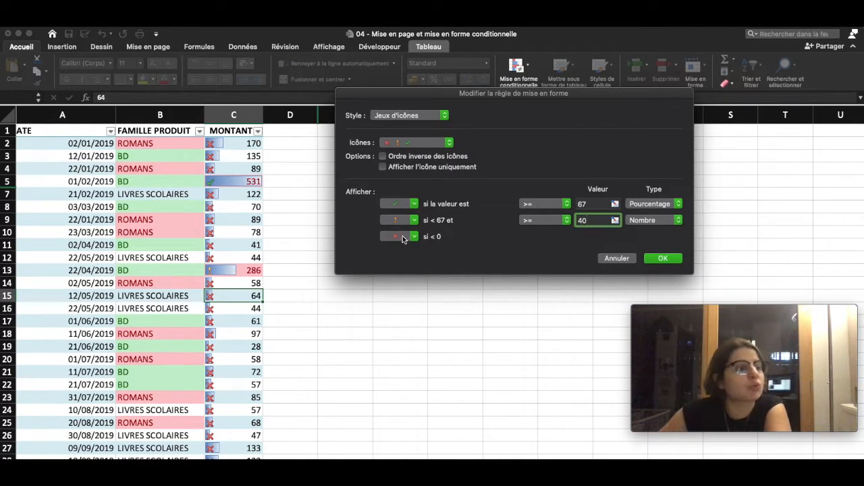
# Set the green check mark threshold to a number value of at least 50 and apply the rule changes.
pyautogui.click(650, 203)
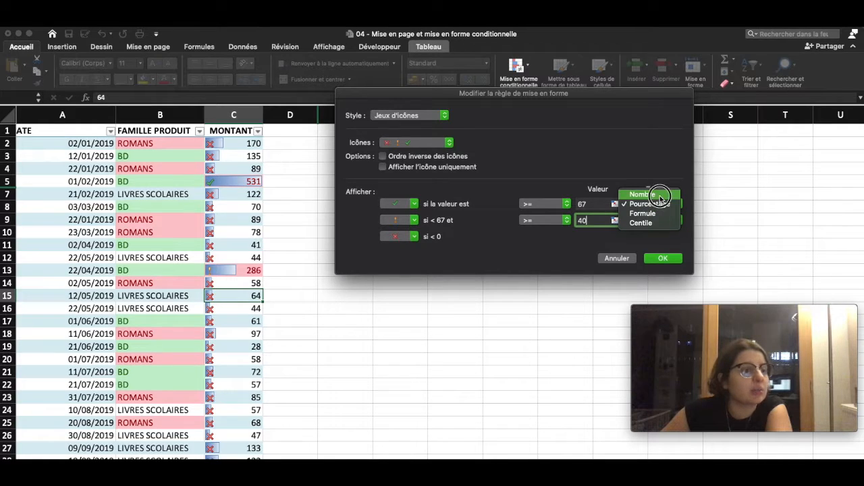
pyautogui.click(659, 196)
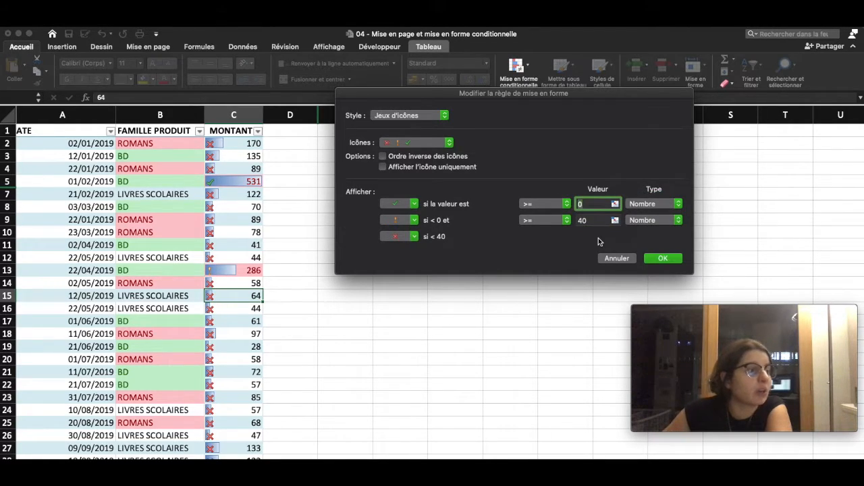
pyautogui.write('50')
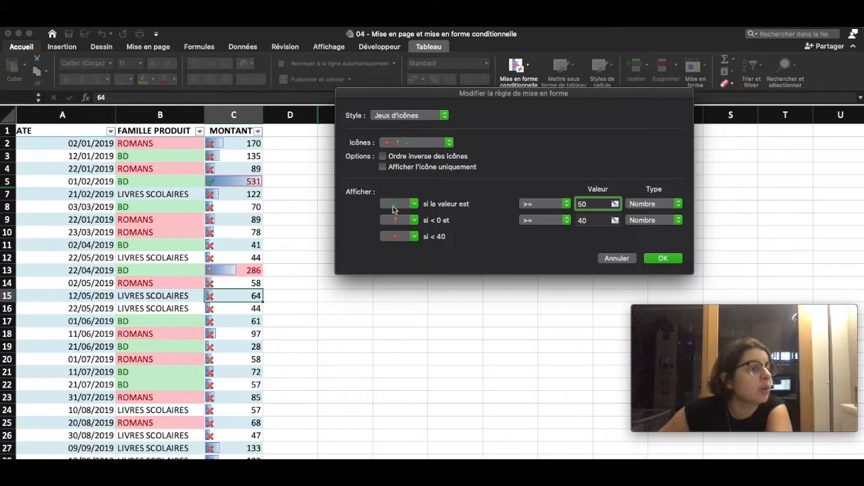
pyautogui.click(514, 241)
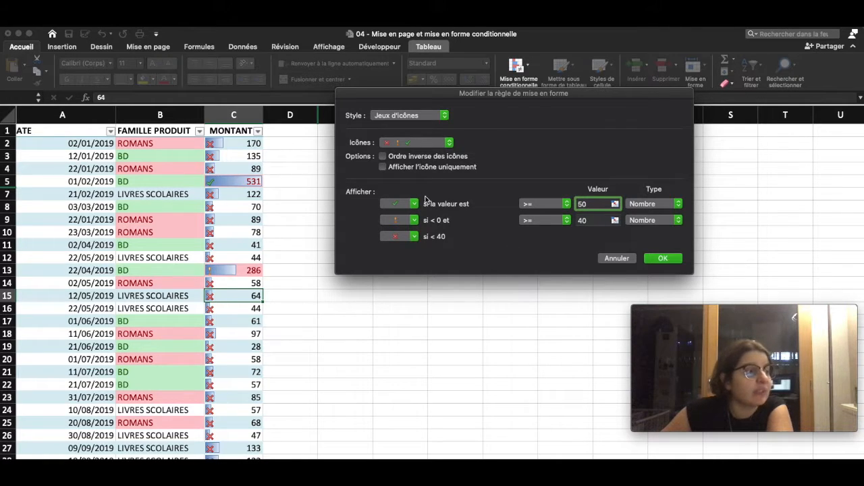
pyautogui.click(652, 262)
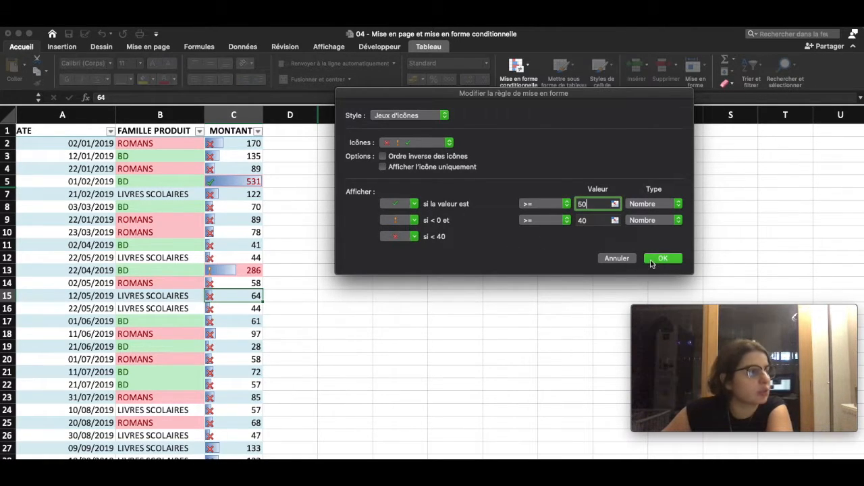
pyautogui.click(568, 215)
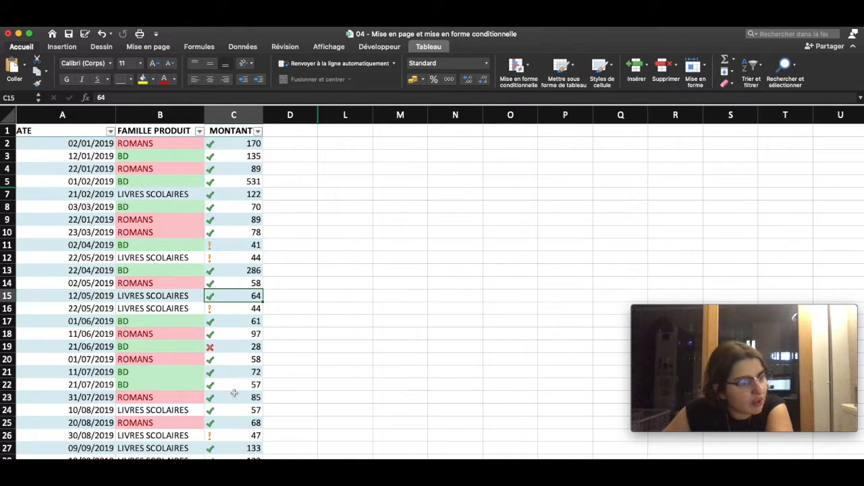
# Enter 38 as the MONTANT value of the last ROMANS row, in cell C32, to test the icon thresholds.
pyautogui.scroll(-5, 234, 393)
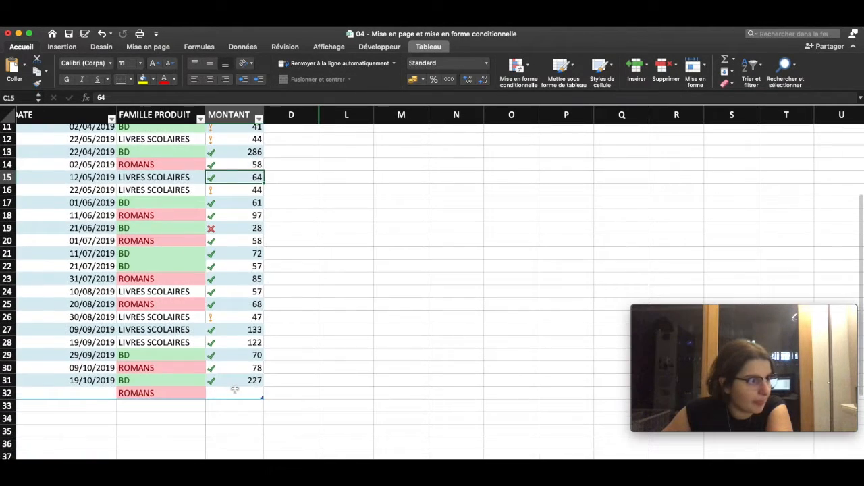
pyautogui.scroll(5, 234, 388)
pyautogui.scroll(3, 235, 388)
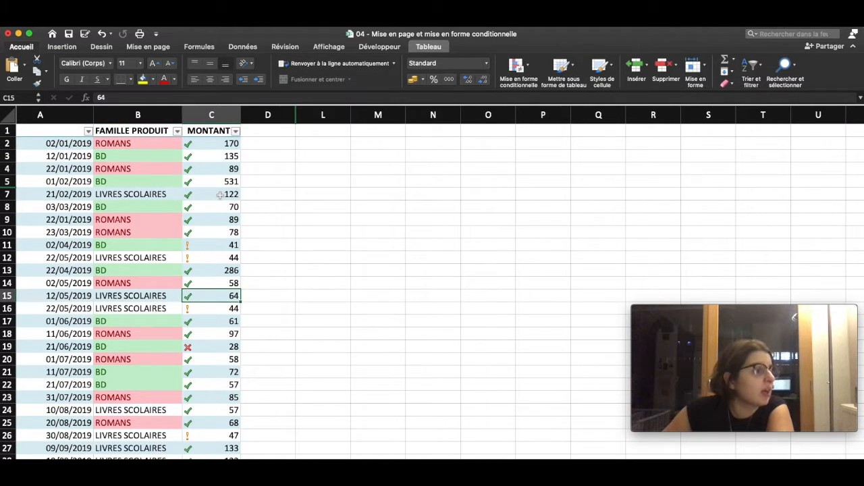
pyautogui.scroll(-5, 210, 268)
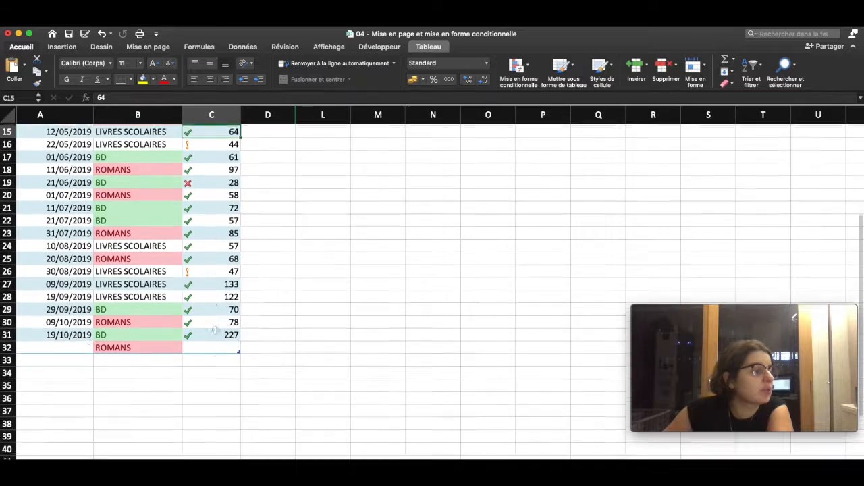
pyautogui.click(218, 347)
pyautogui.write('40')
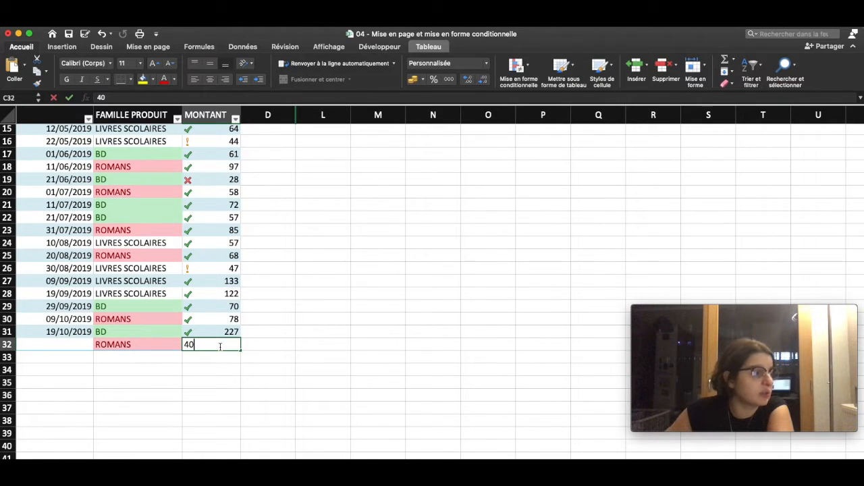
pyautogui.press('BackSpace')
pyautogui.press('BackSpace')
pyautogui.write('38')
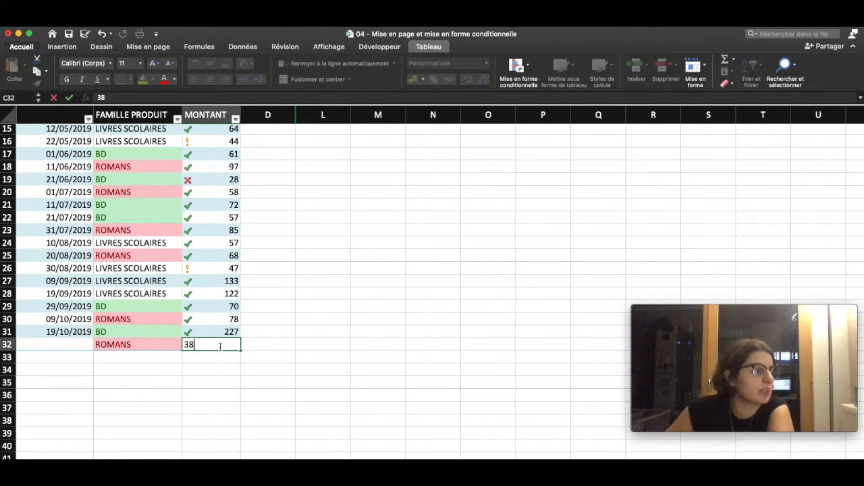
pyautogui.press('Return')
# Change the MONTANT value of the 19/10/2019 BD row, in cell C31, to 45.
pyautogui.press('Up')
pyautogui.press('Up')
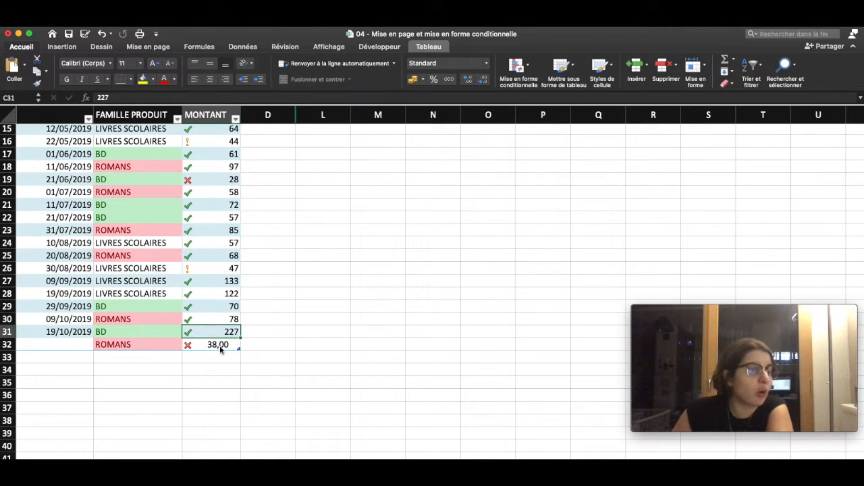
pyautogui.write('45')
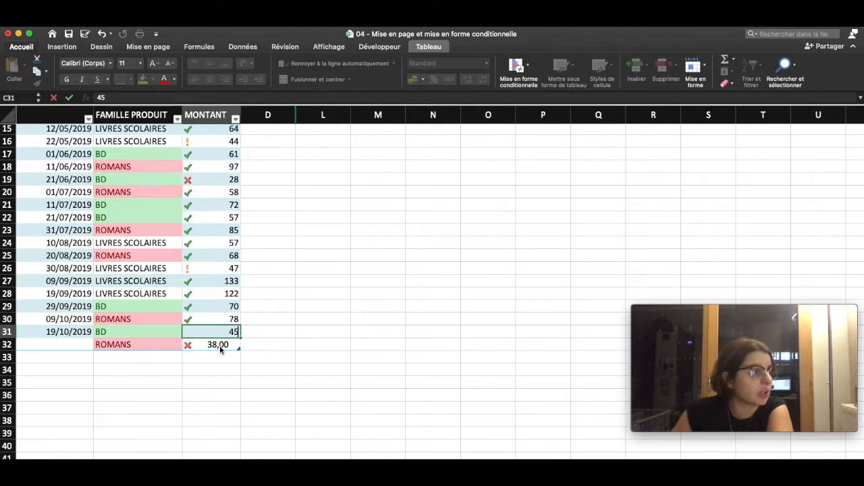
pyautogui.press('Return')
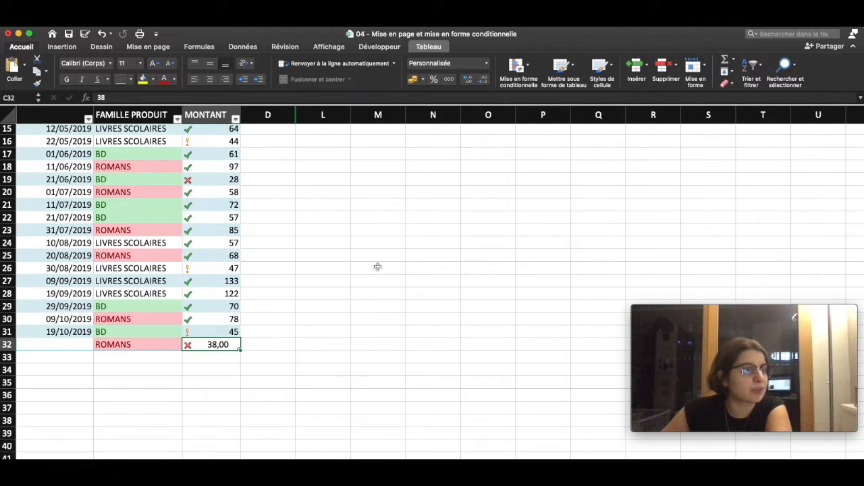
# Examine the settings for a new conditional formatting rule without creating one, and review the available conditional formatting options.
pyautogui.click(517, 68)
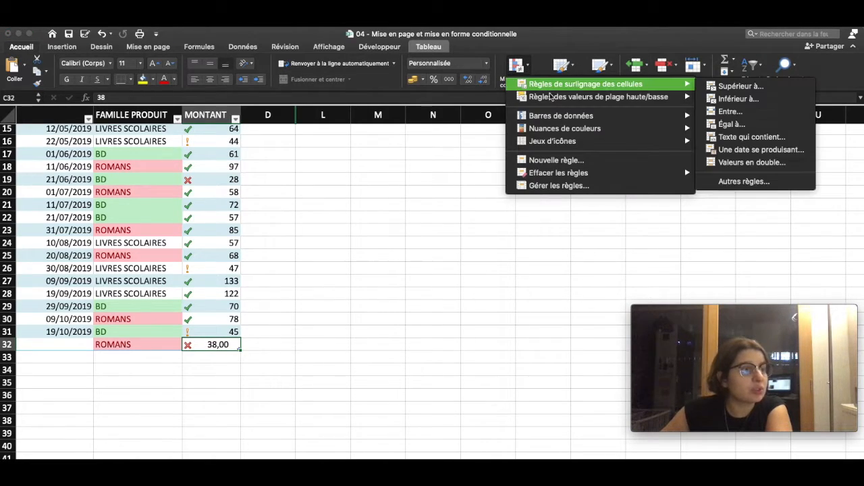
pyautogui.moveTo(569, 177)
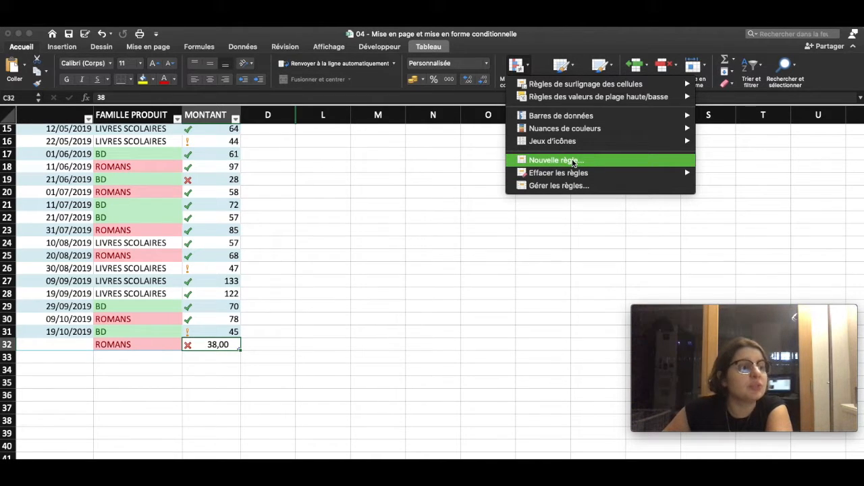
pyautogui.click(572, 163)
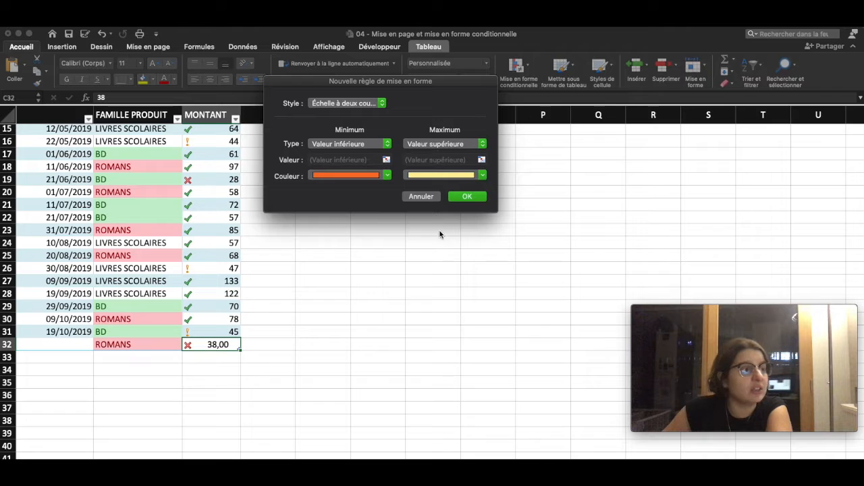
pyautogui.click(424, 197)
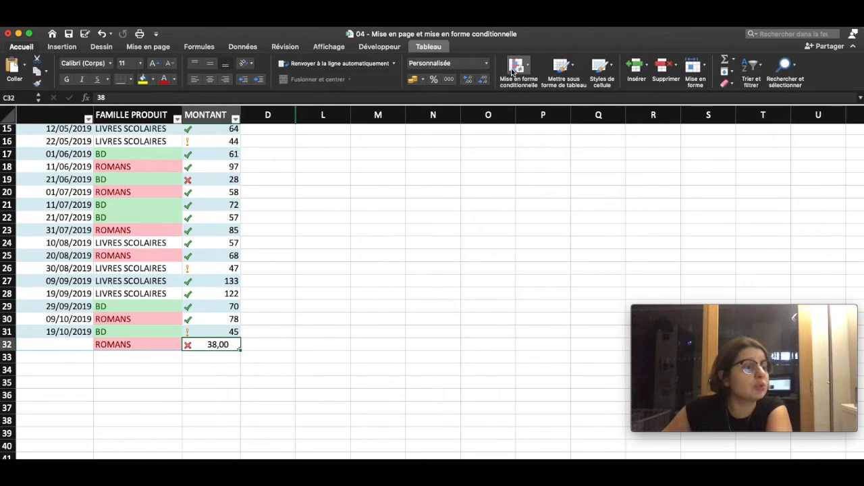
pyautogui.click(515, 68)
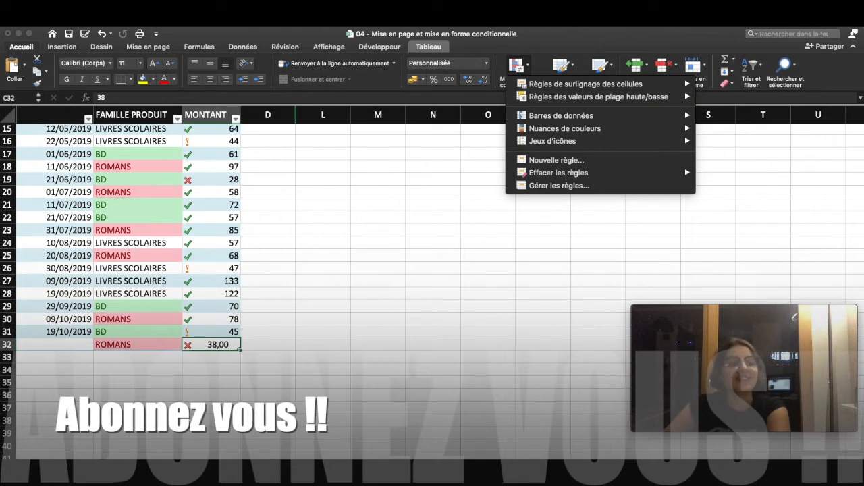